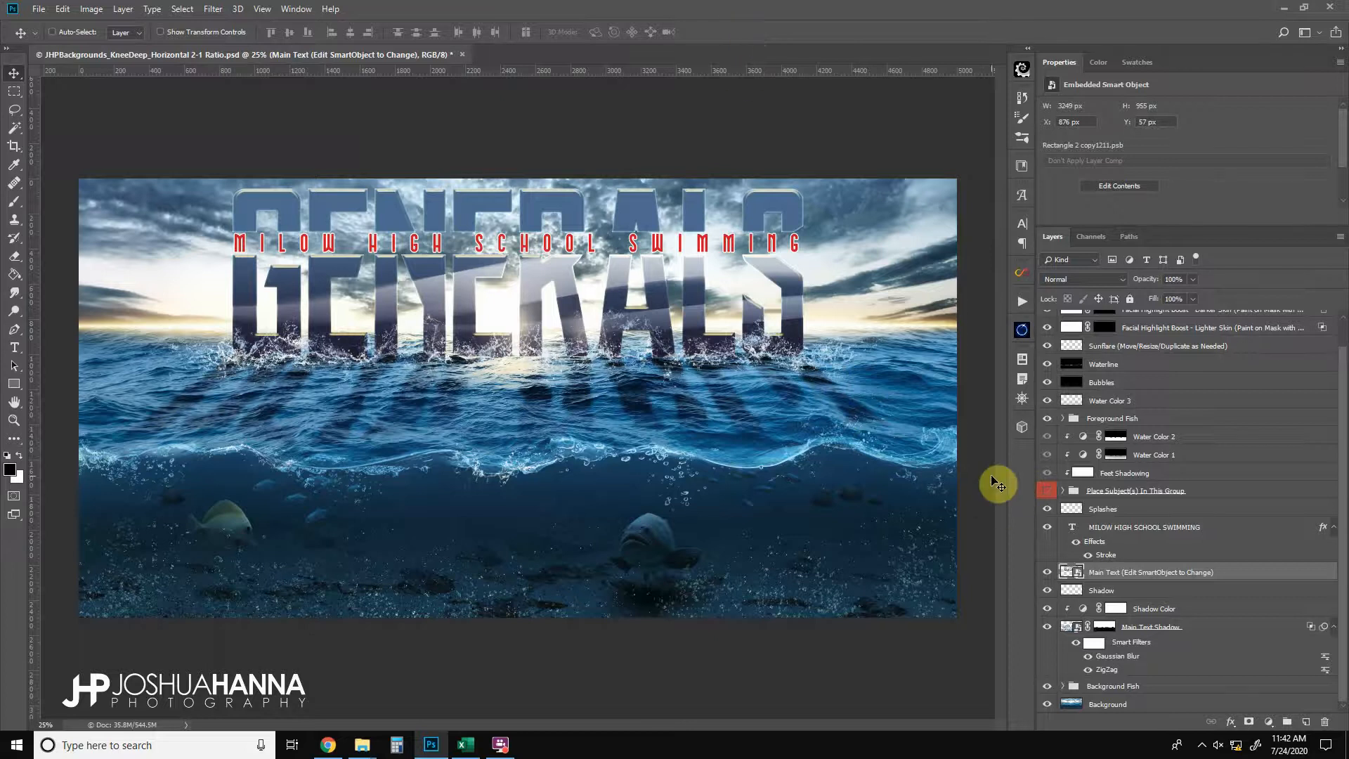
- Preview the Place Subject(s) In This Group layers, try moving the swimmers slightly, and hide the group again
click(1046, 491)
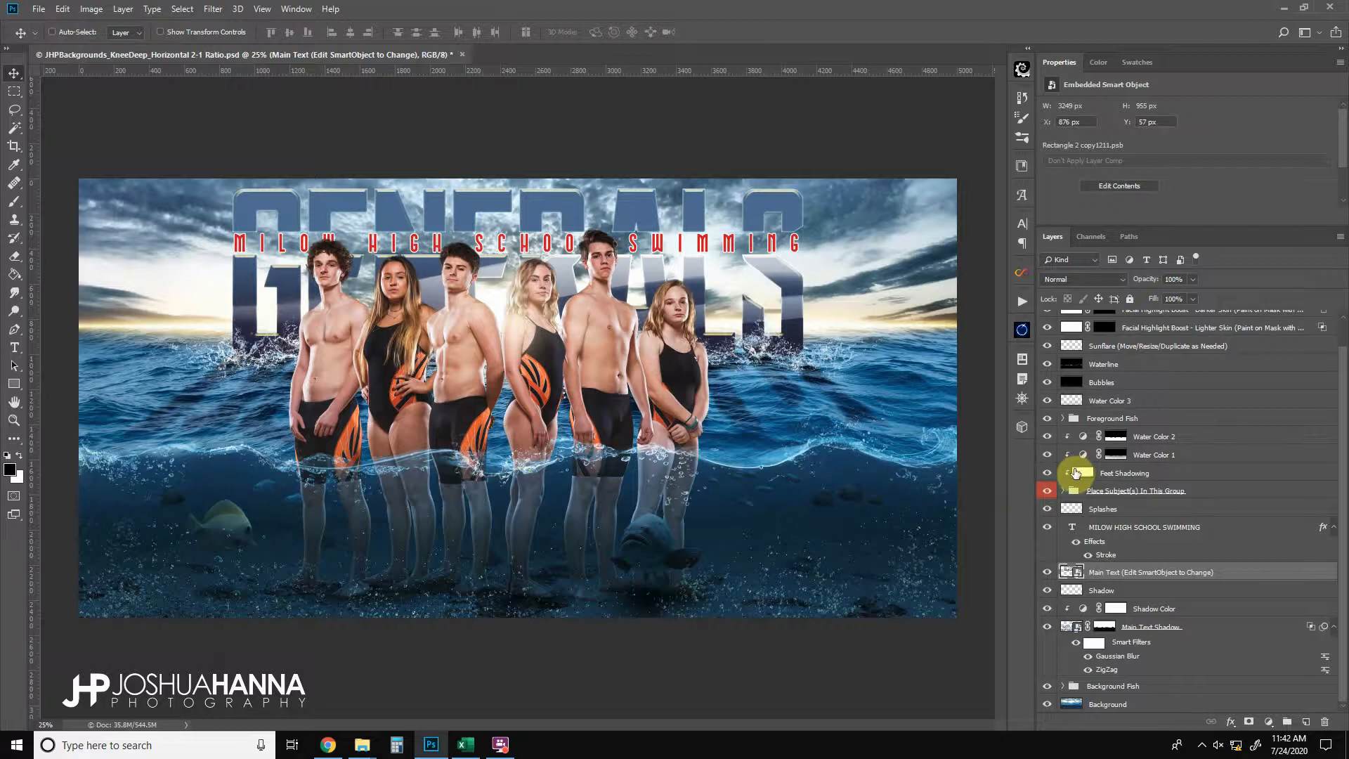
drag(534, 394, 519, 362)
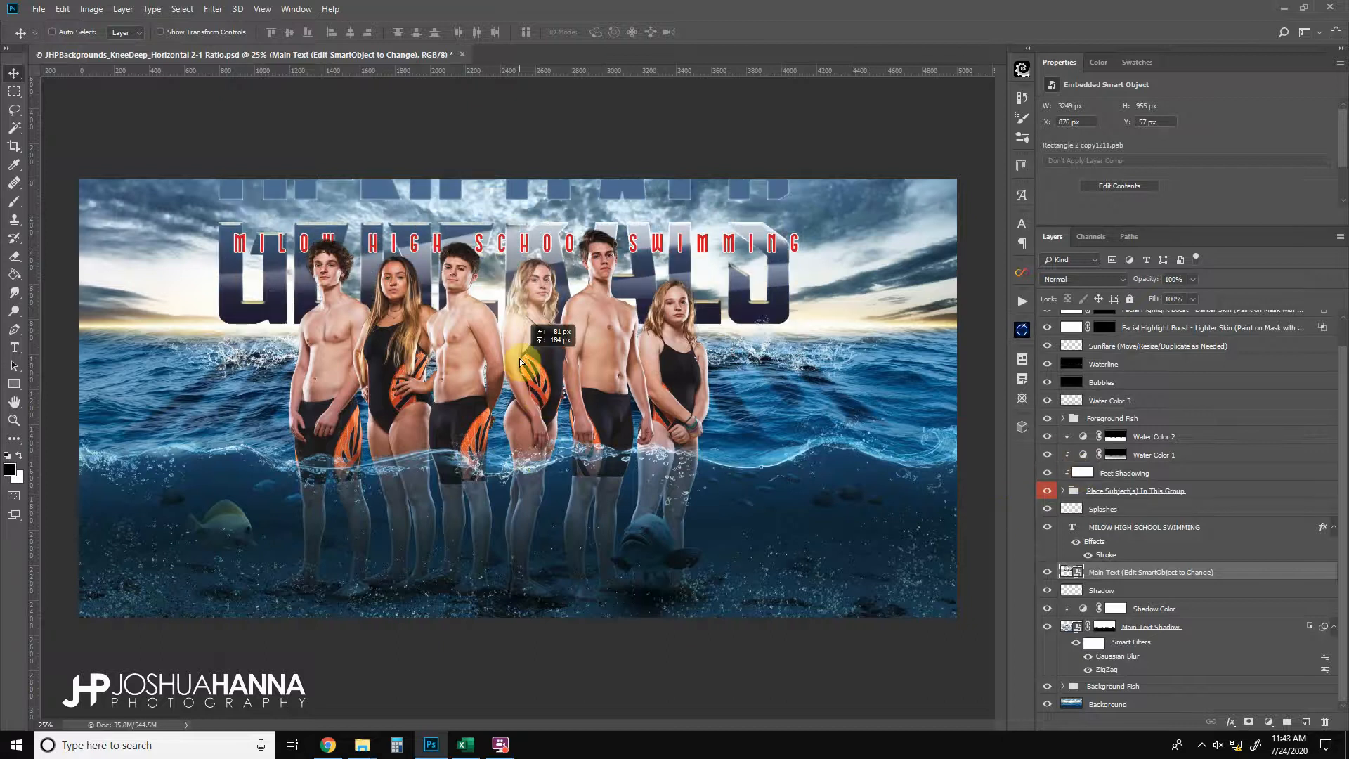
key(ctrl+z)
click(1103, 492)
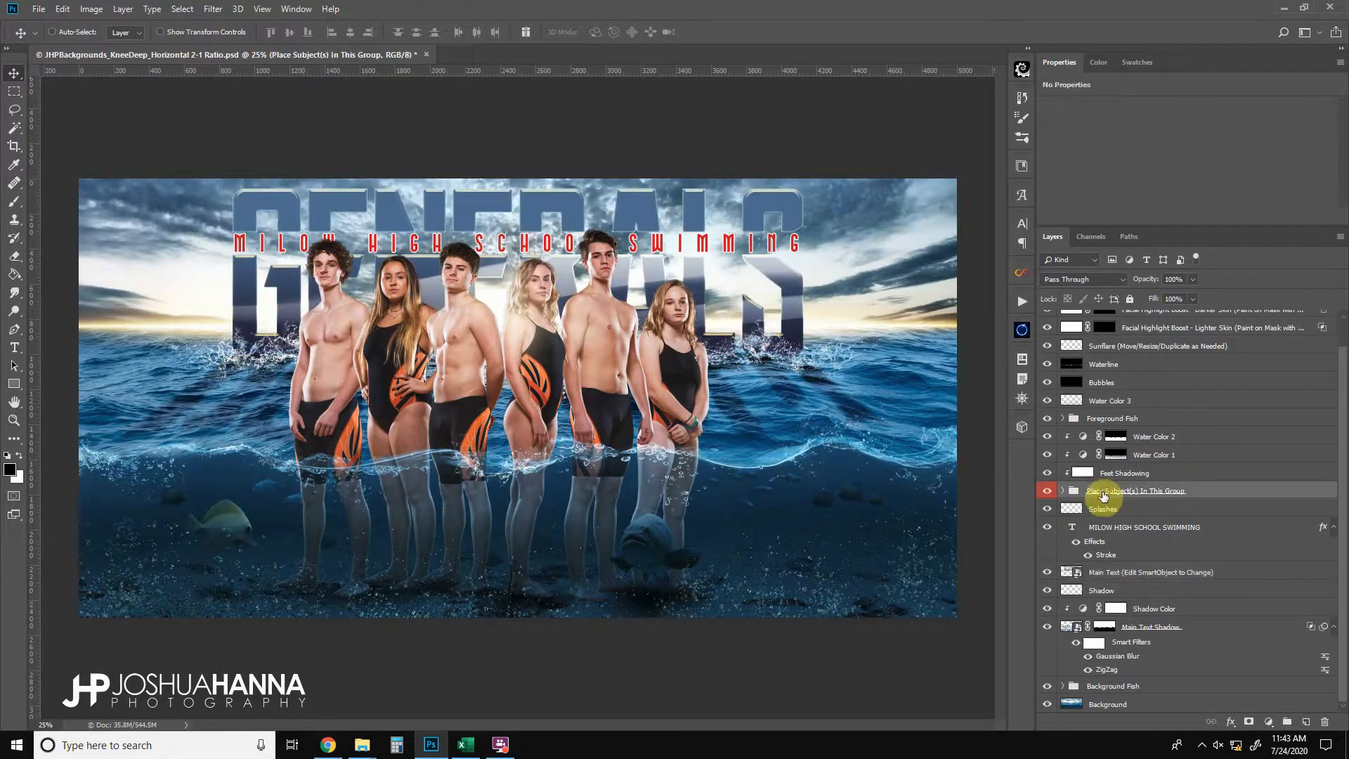
mouse_move(531, 339)
mouse_down()
mouse_move(504, 435)
mouse_move(491, 420)
mouse_move(532, 324)
mouse_move(529, 335)
mouse_move(562, 337)
mouse_move(537, 343)
mouse_up()
key(ctrl+z)
click(1047, 491)
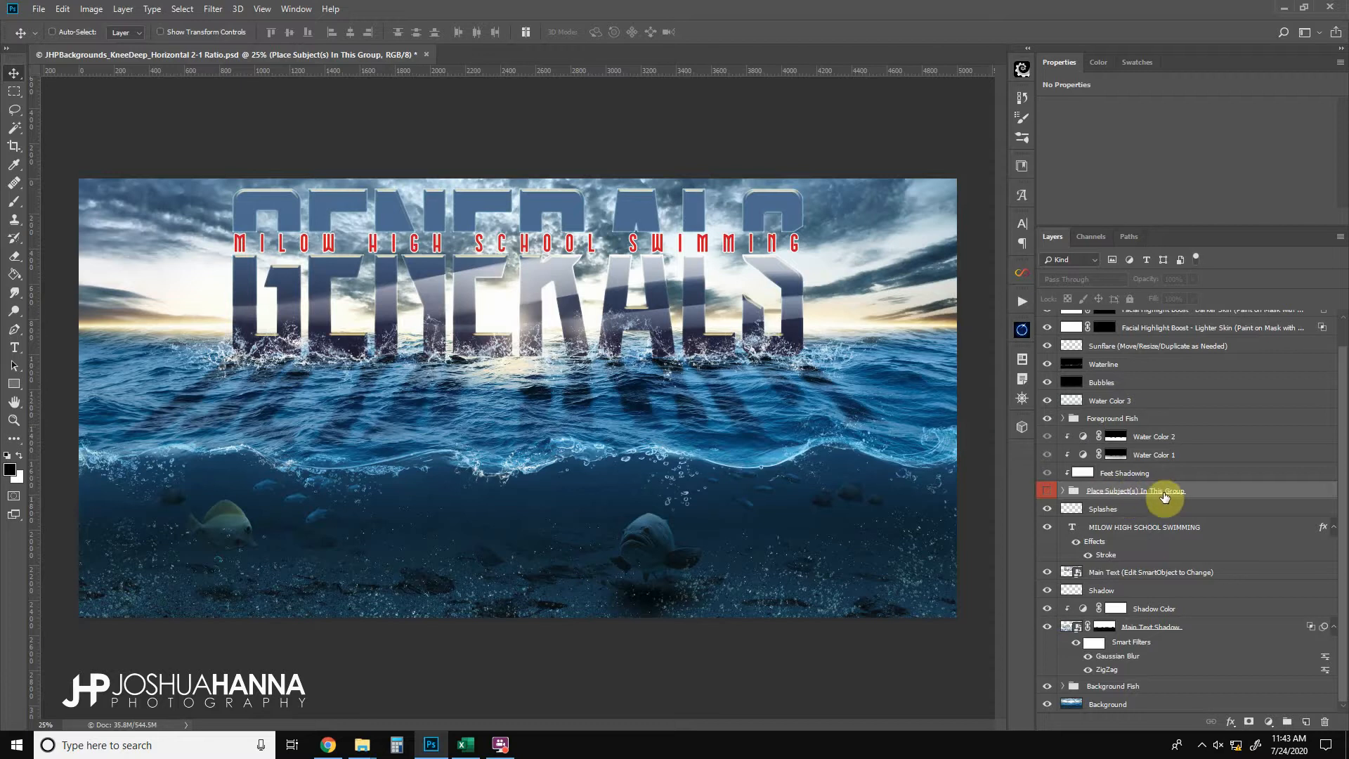
- Toggle the Main Text layer and the Main Text Shadow layer off and on to examine what each contributes
click(1241, 578)
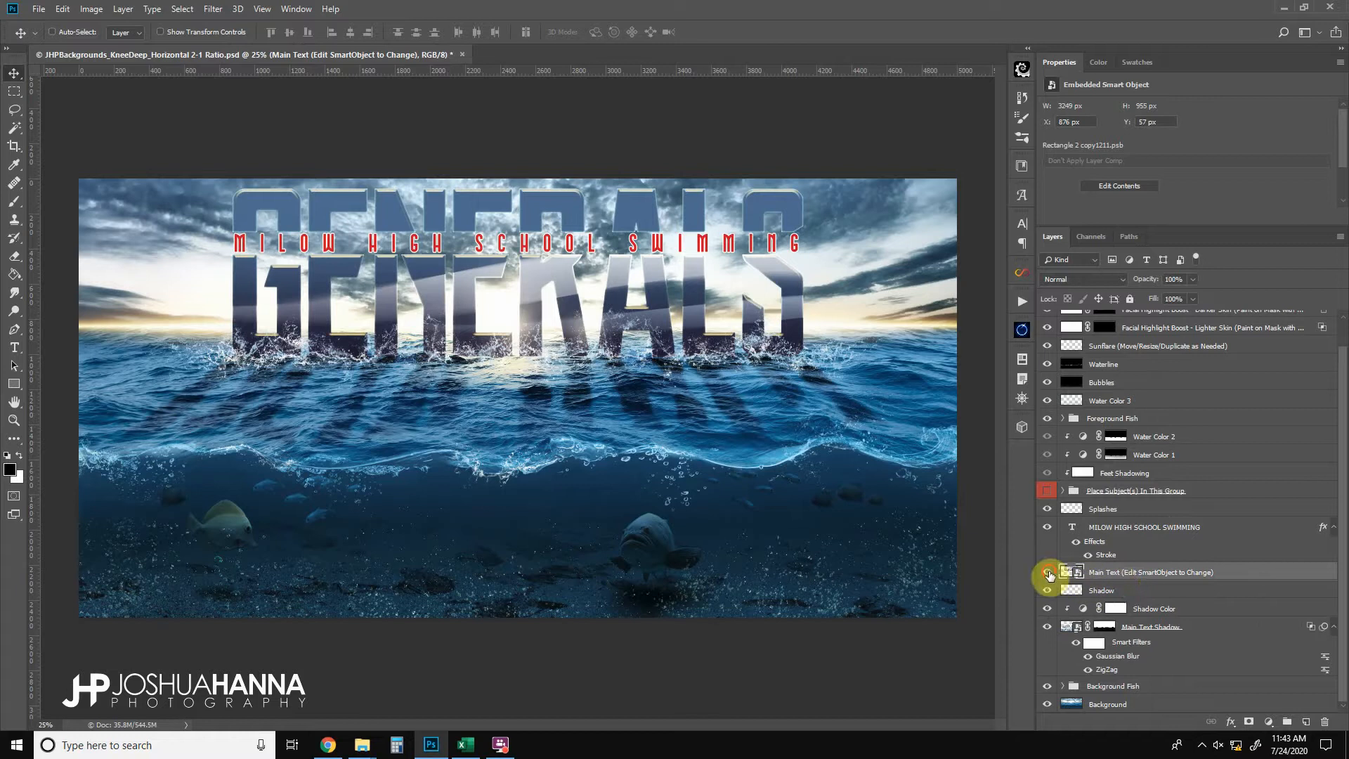
click(1048, 573)
click(1047, 572)
click(1047, 625)
click(1048, 626)
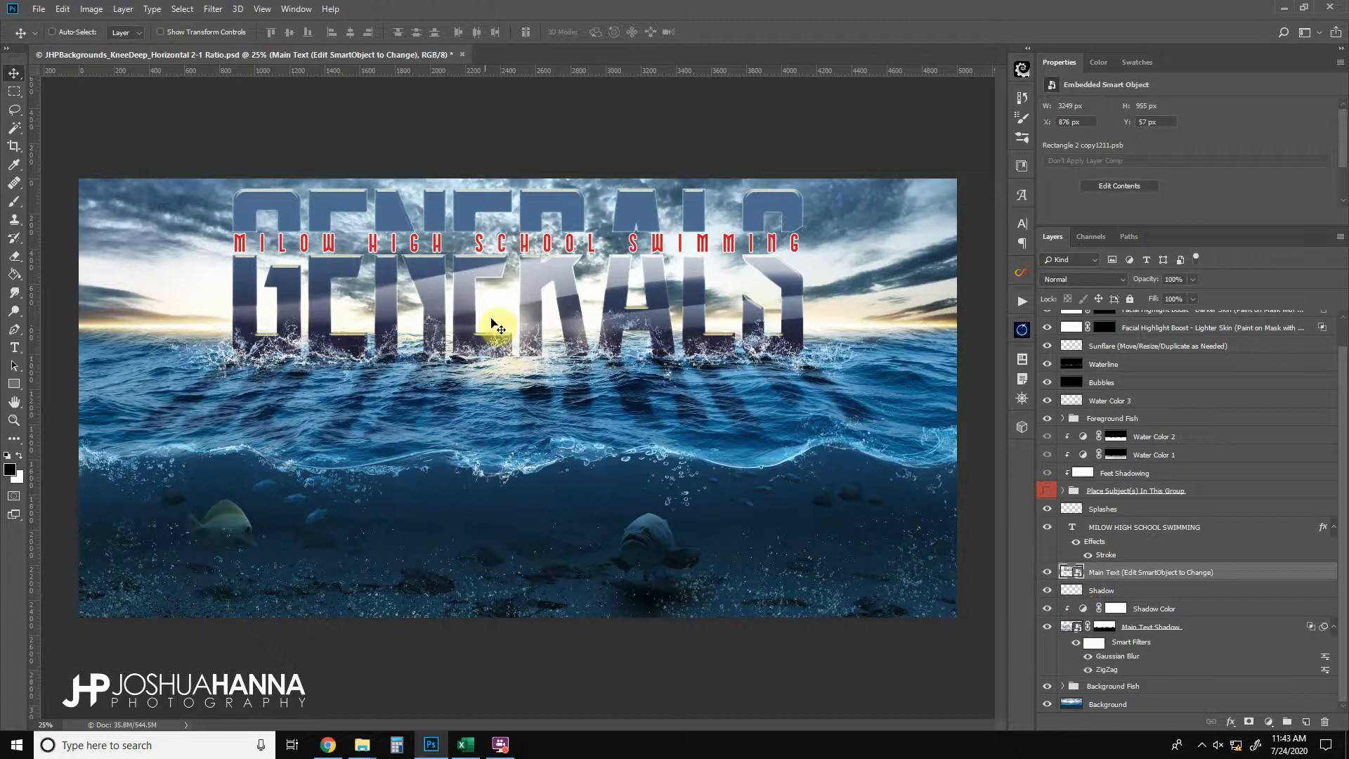
- Open the contents of the Main Text smart object and replace the GENERALS text with SPARTANS
double_click(1079, 574)
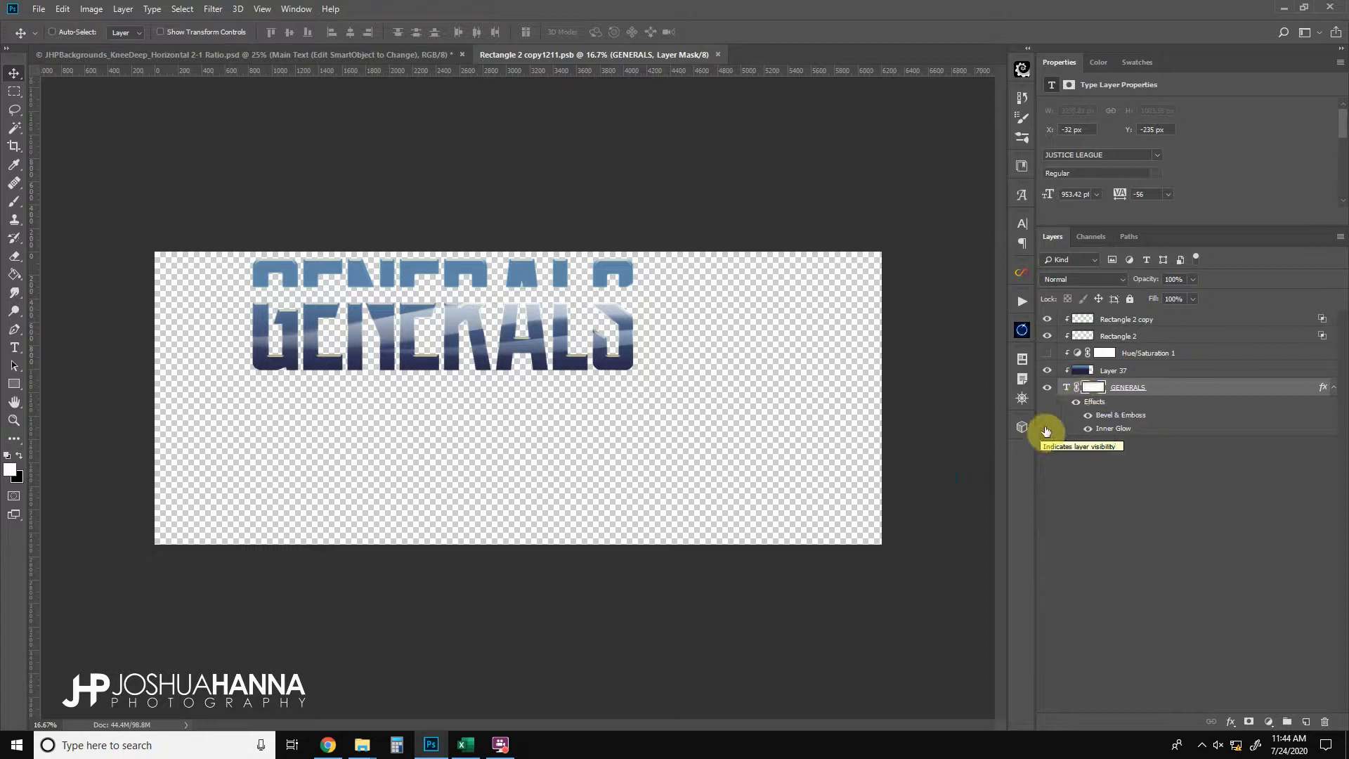
double_click(1067, 387)
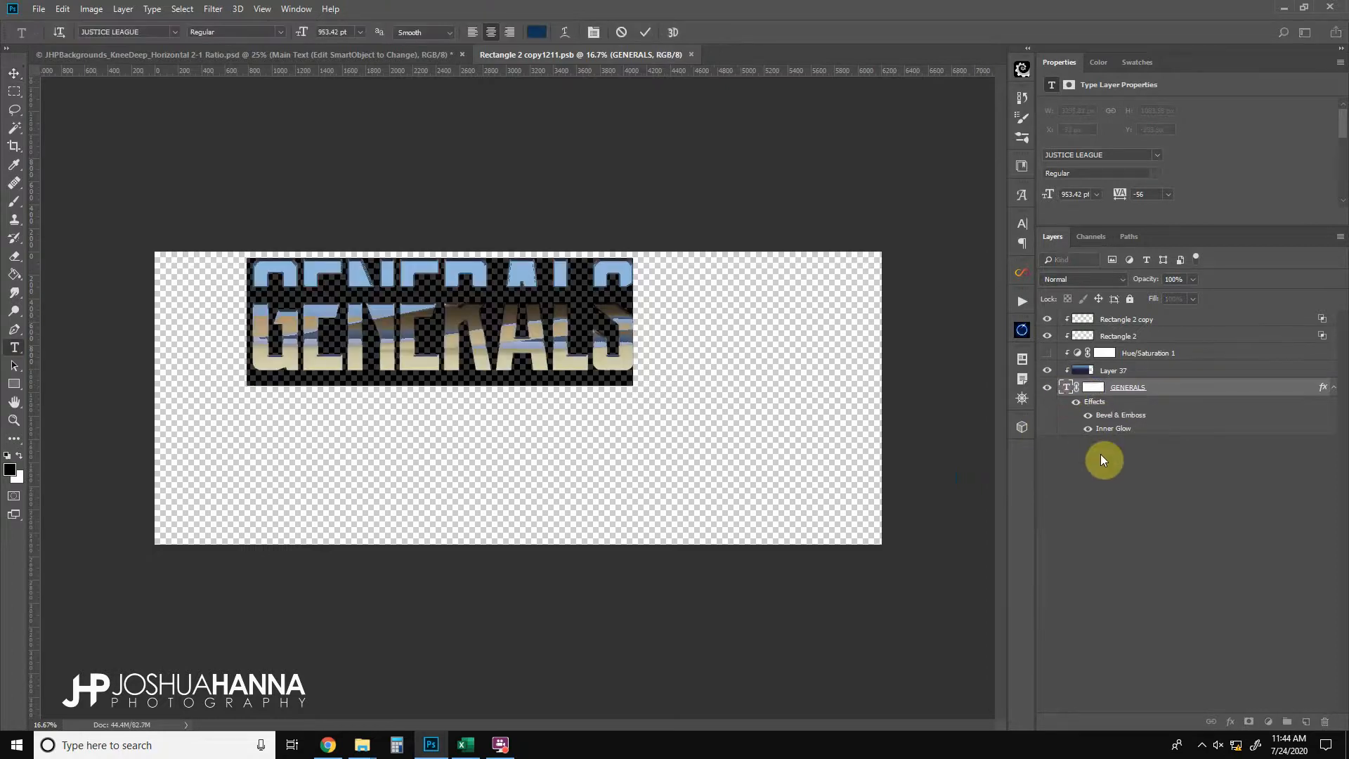
text(SP)
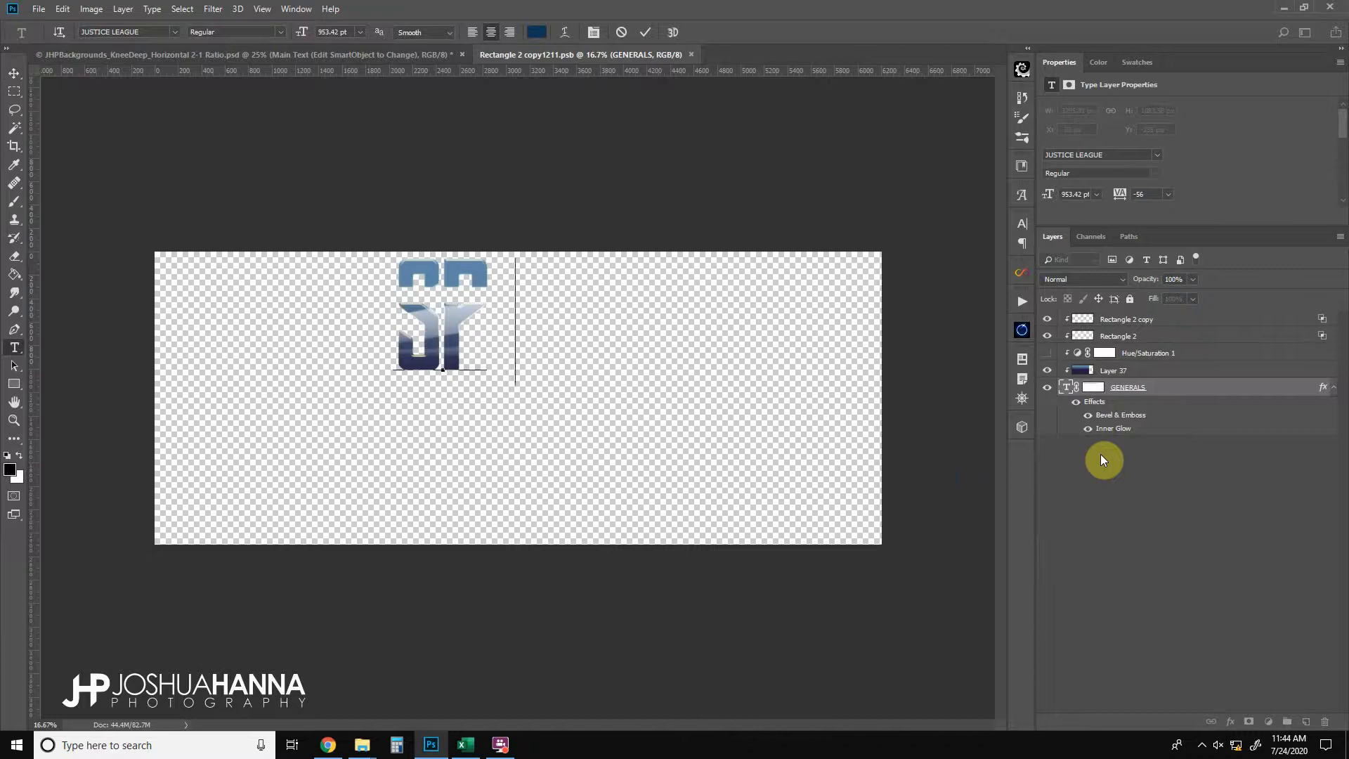
text(ARTANS)
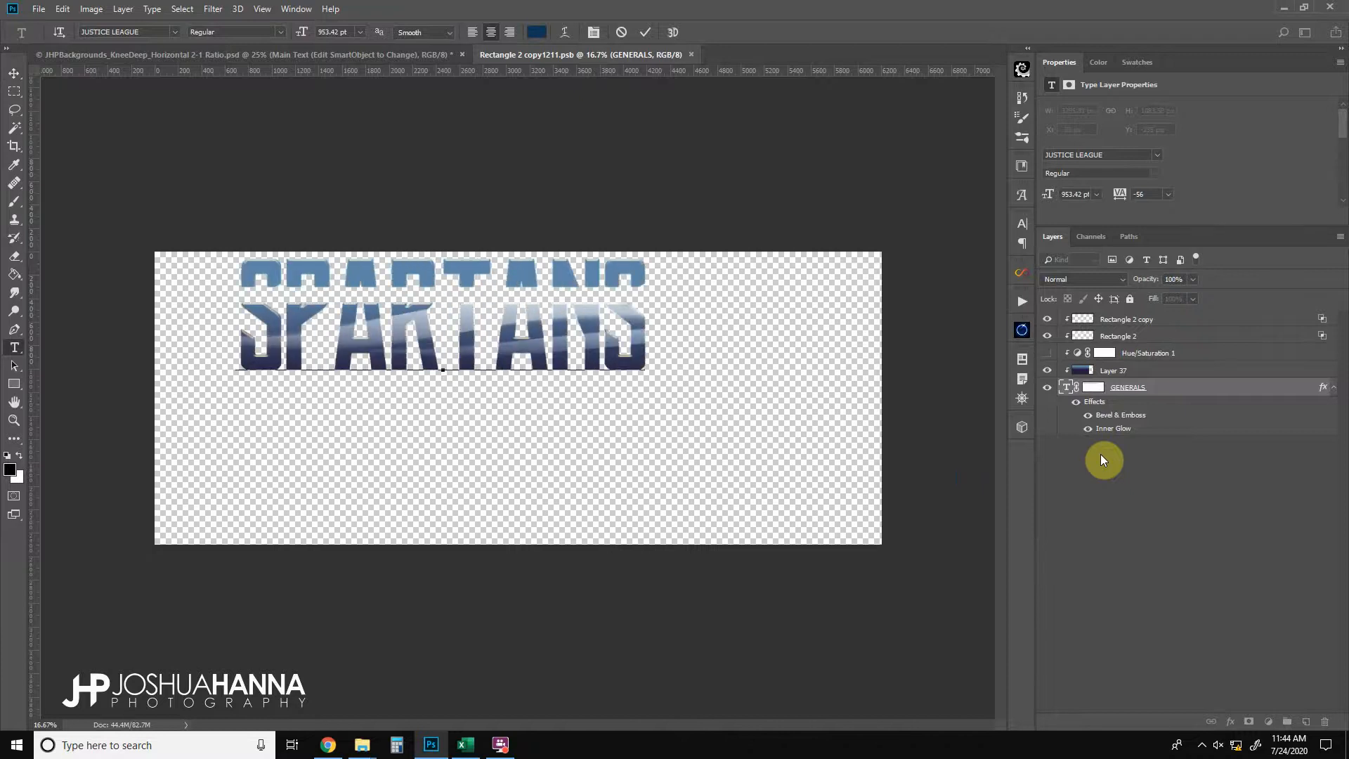
click(645, 32)
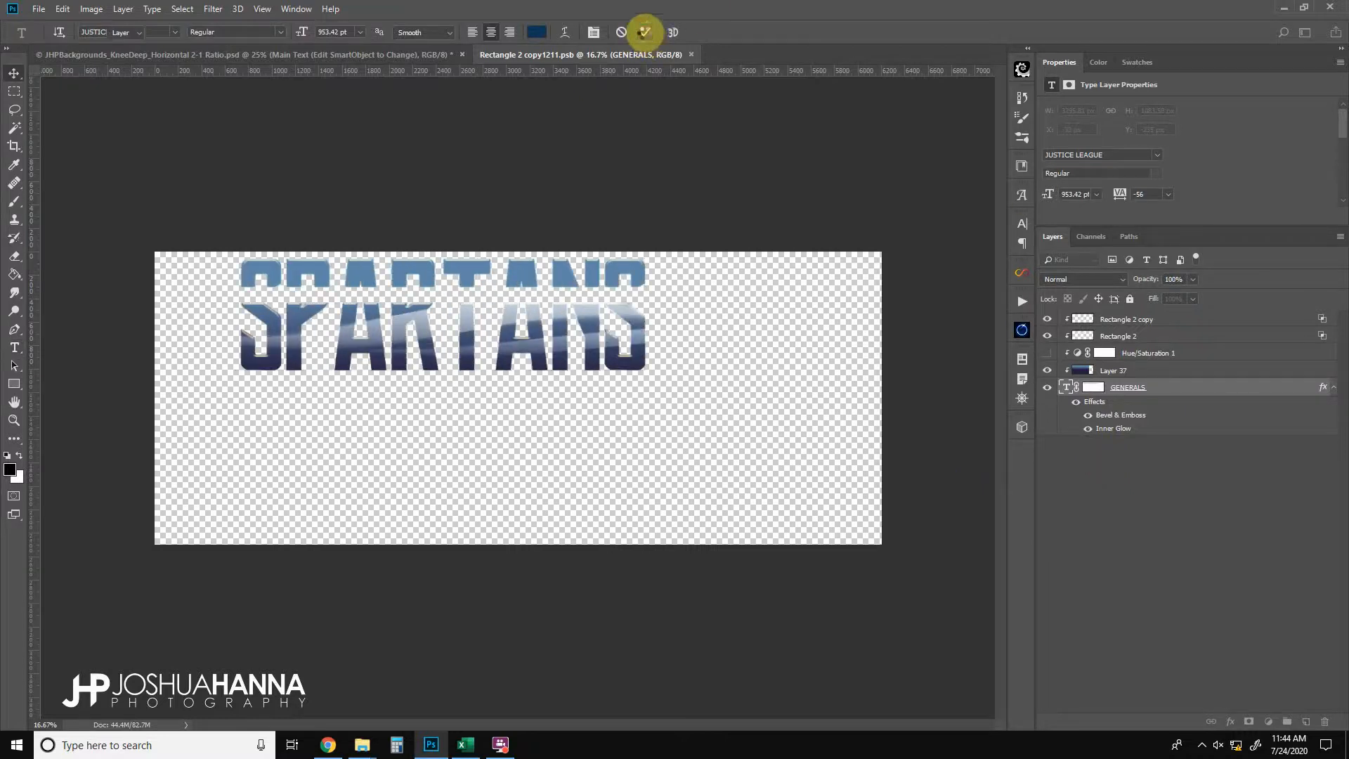
key(v)
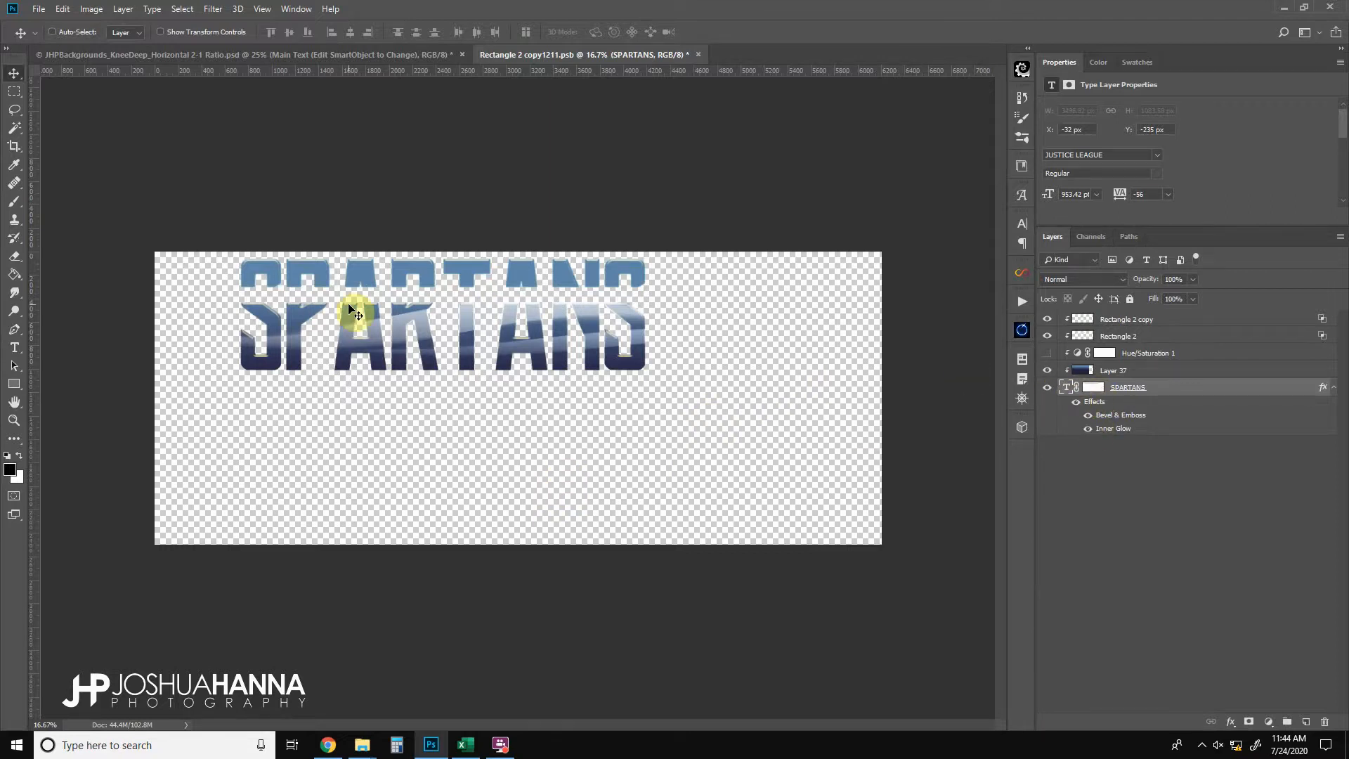
- Try a font size of 72 pt on the SPARTANS text
double_click(1066, 388)
click(1096, 194)
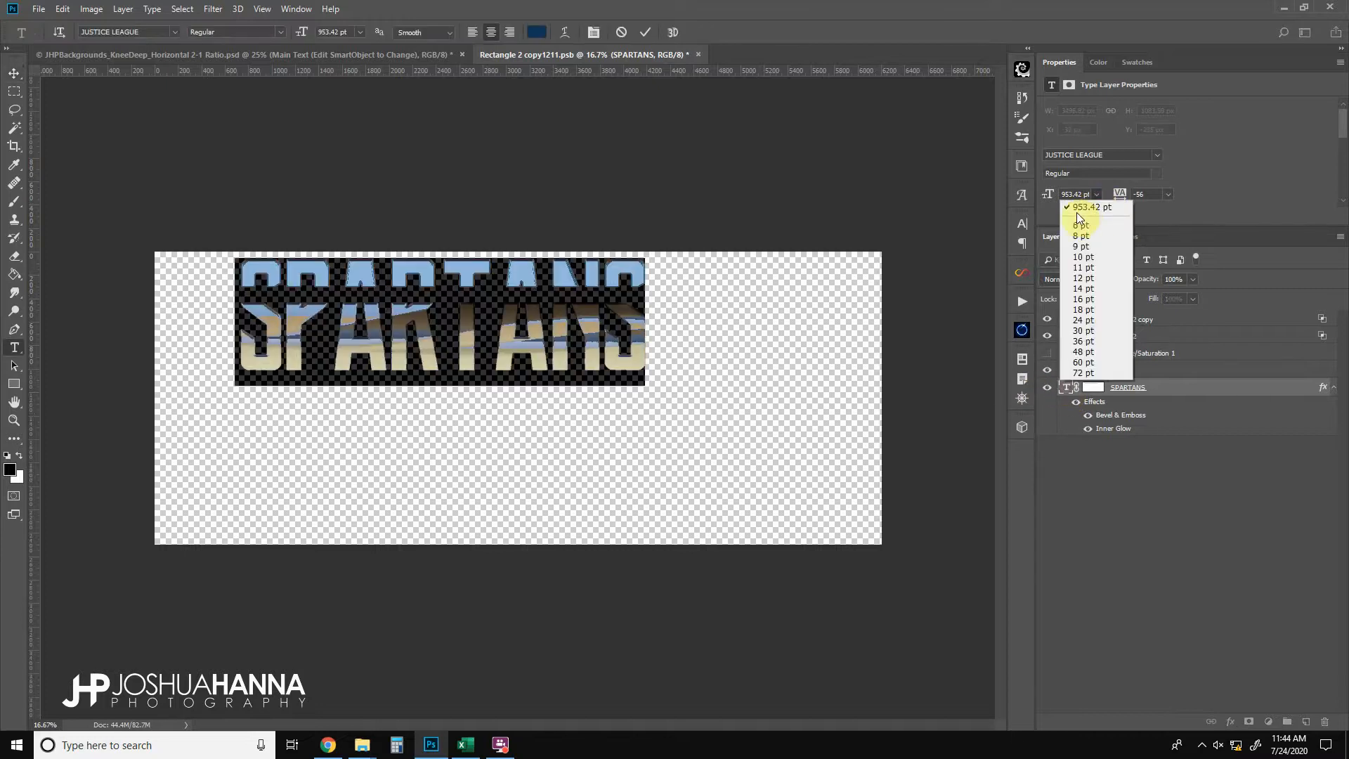
click(1083, 372)
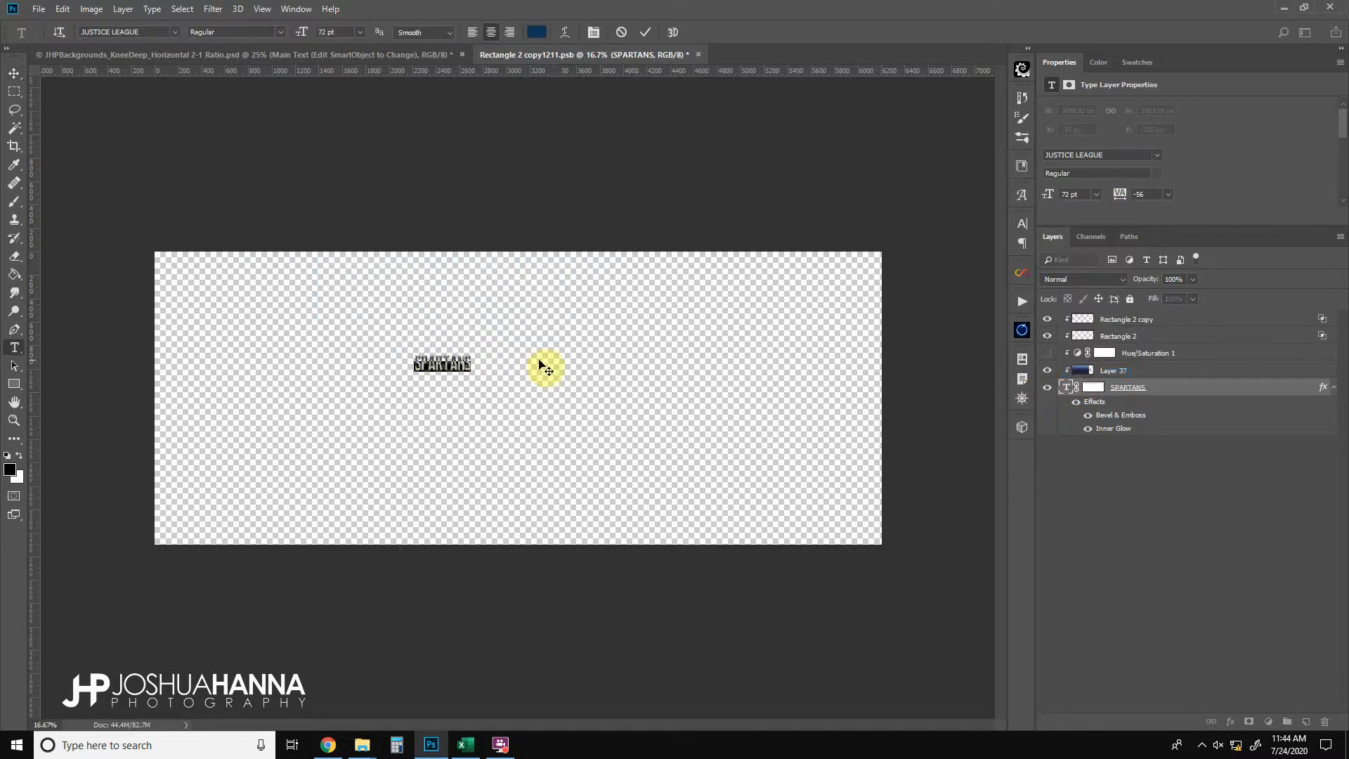
click(618, 32)
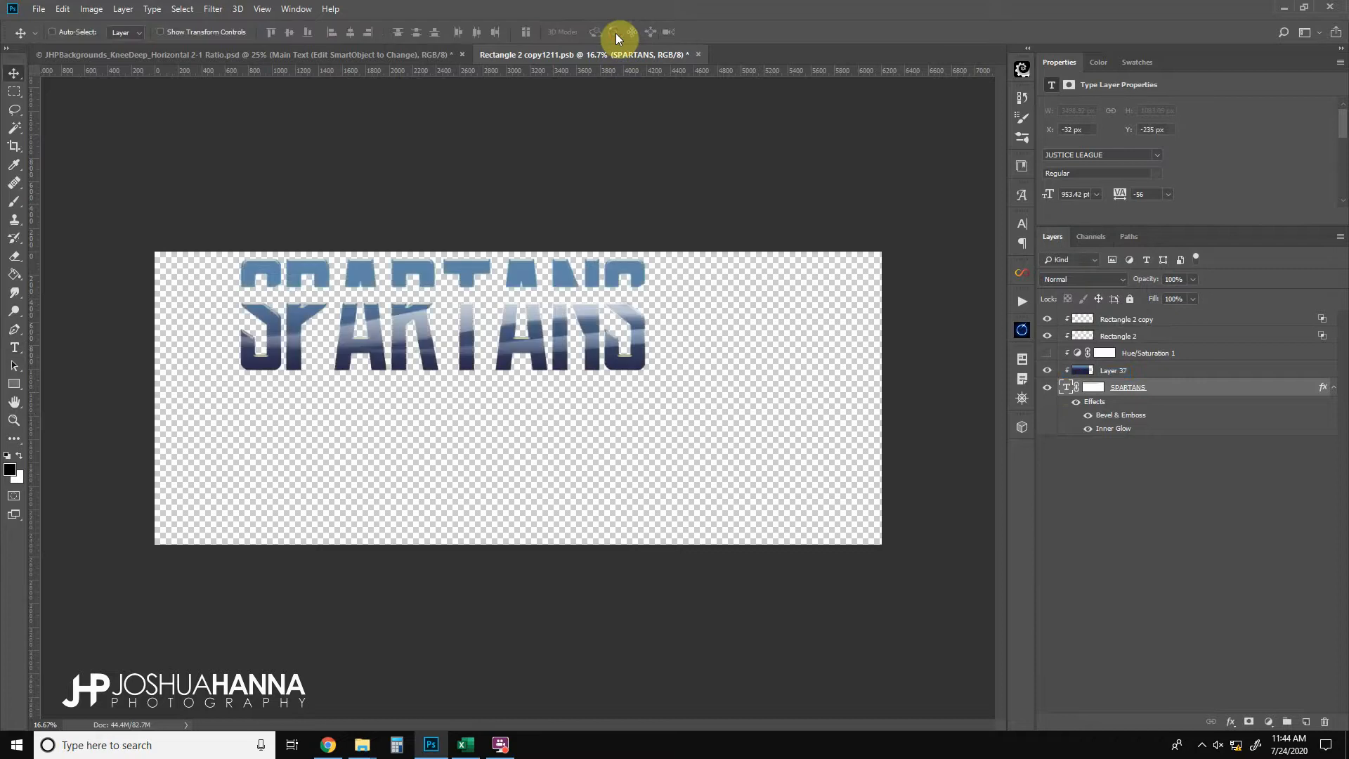
- Widen the tracking of the SPARTANS text to 24, then save and close the smart object
double_click(1065, 389)
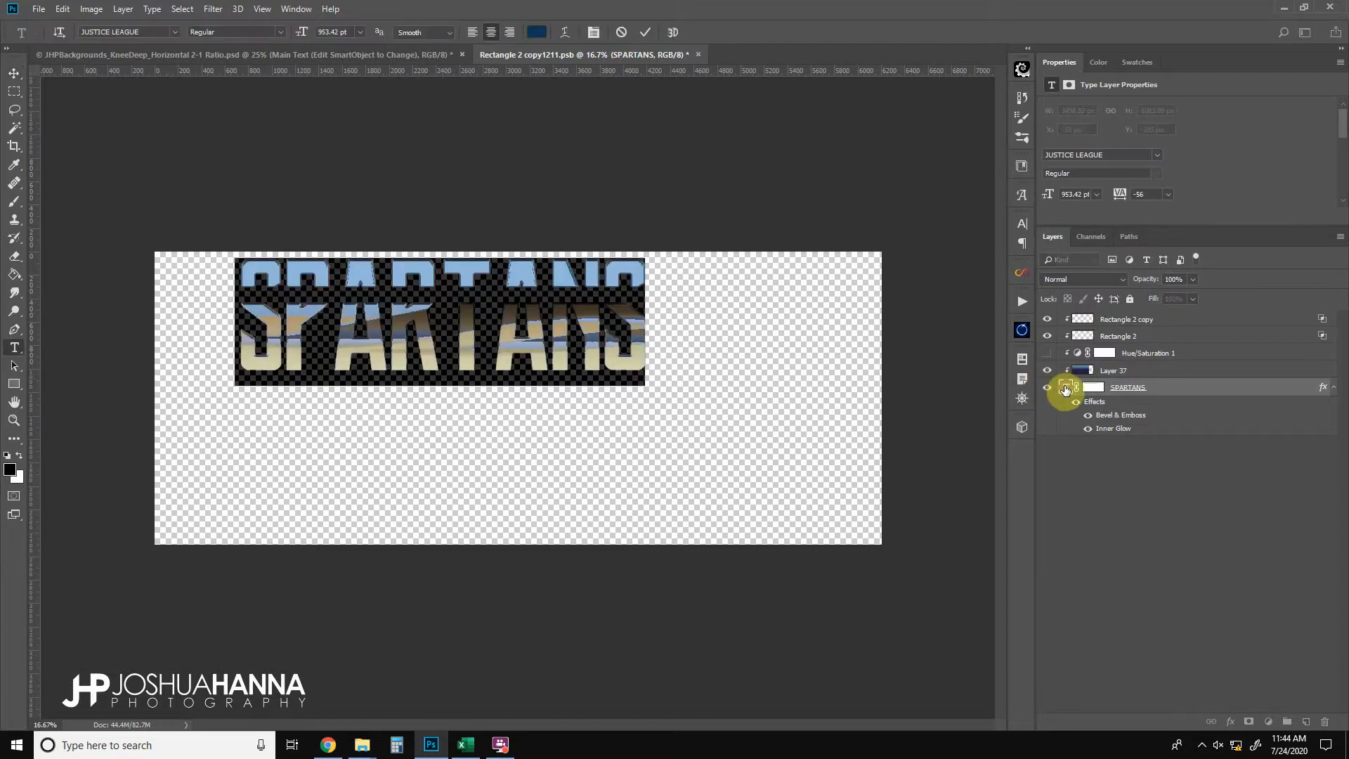
key(alt+Right)
key(alt+Right)
key(alt+Right)
key(alt+Right)
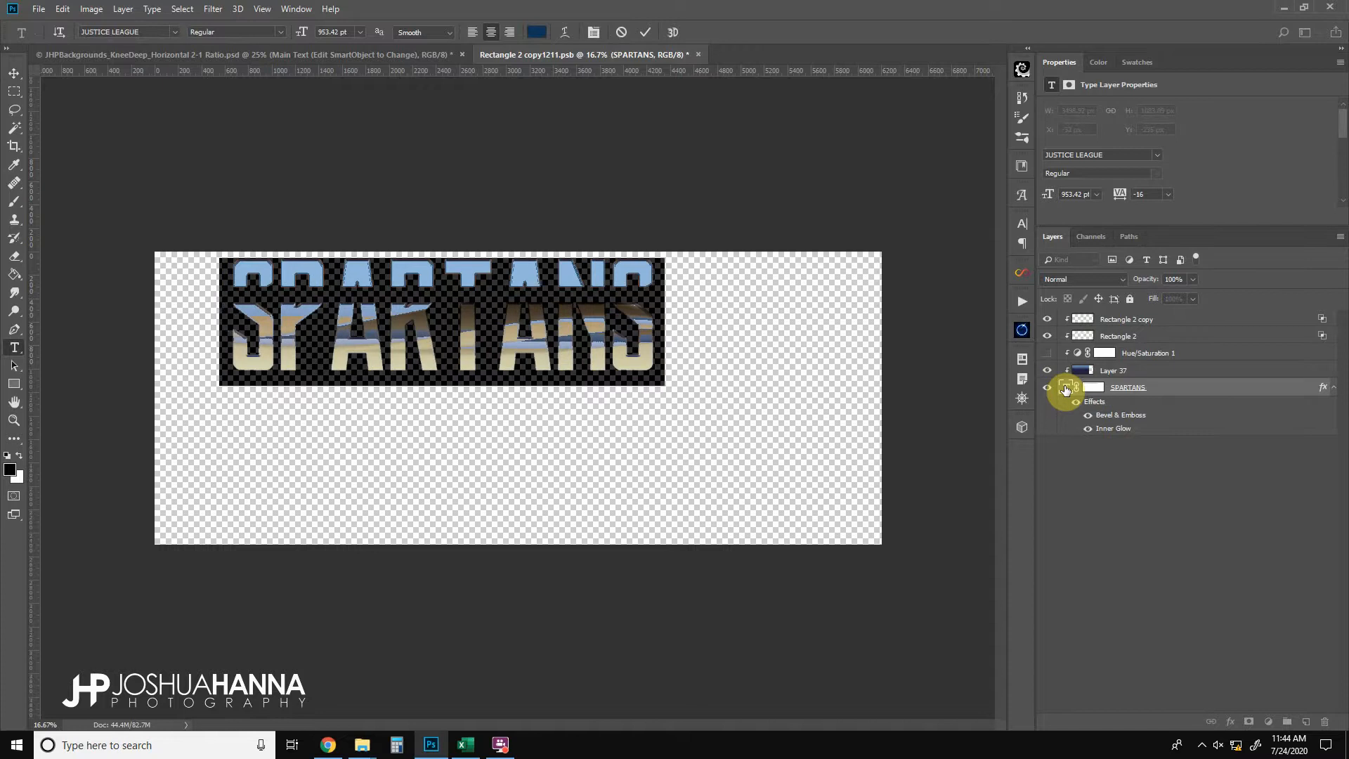
key(alt+Left)
key(alt+Left)
key(alt+Left)
key(alt+Left)
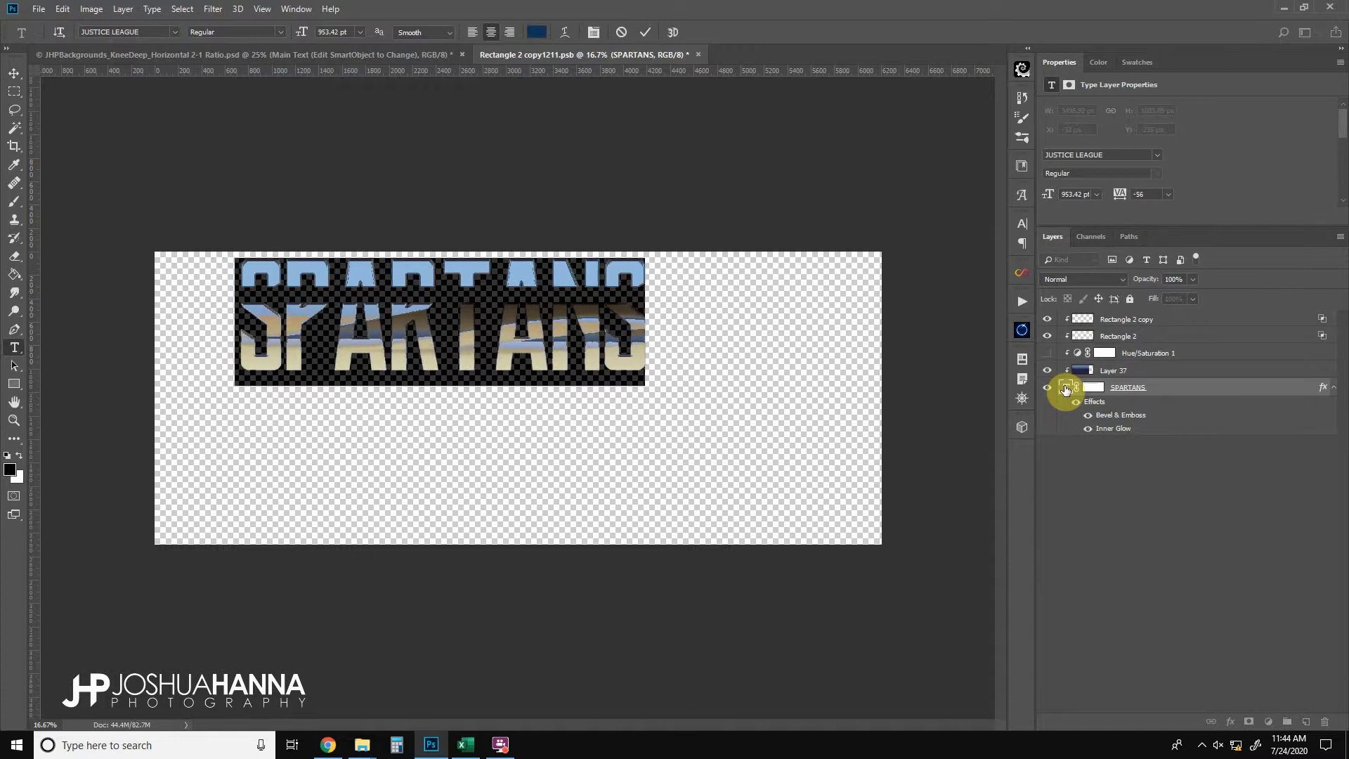
key(alt+Right)
key(alt+Right)
key(alt+Right)
key(alt+Right)
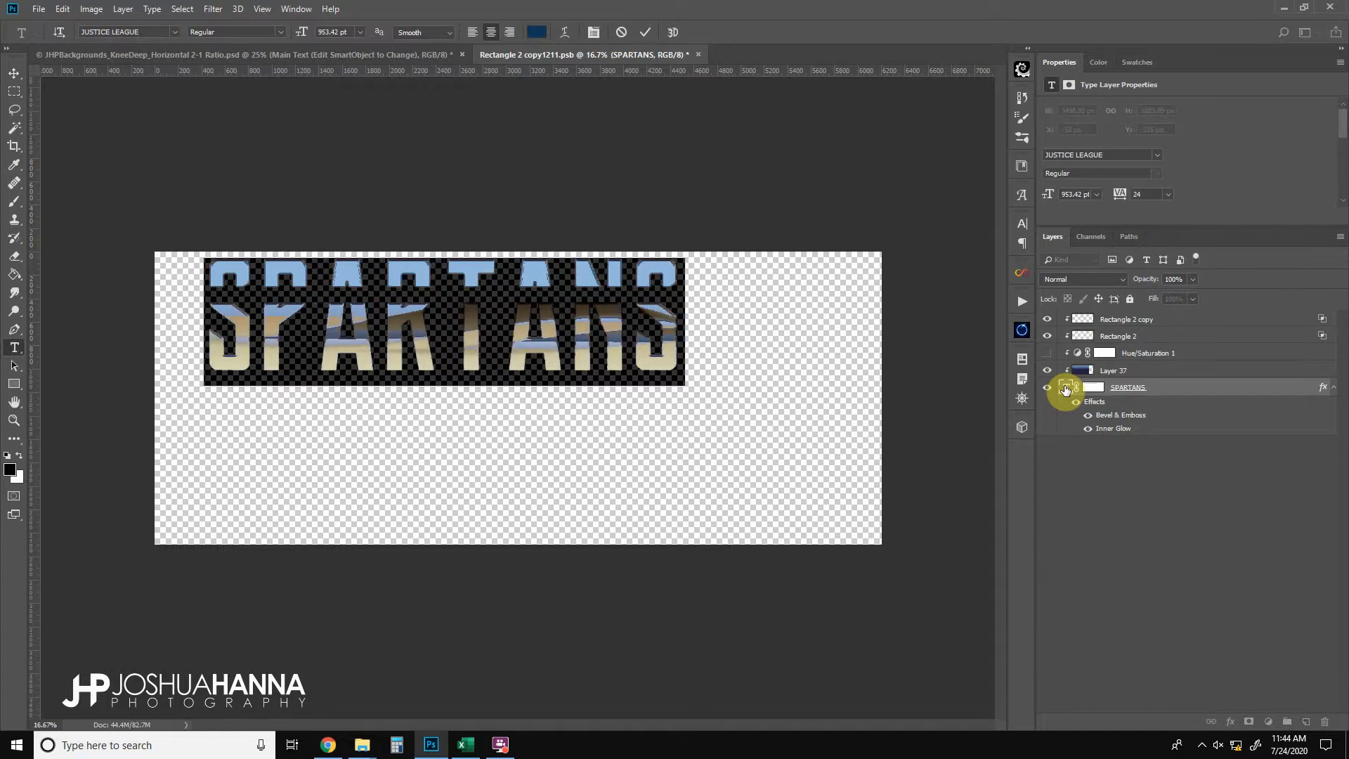
click(644, 32)
key(v)
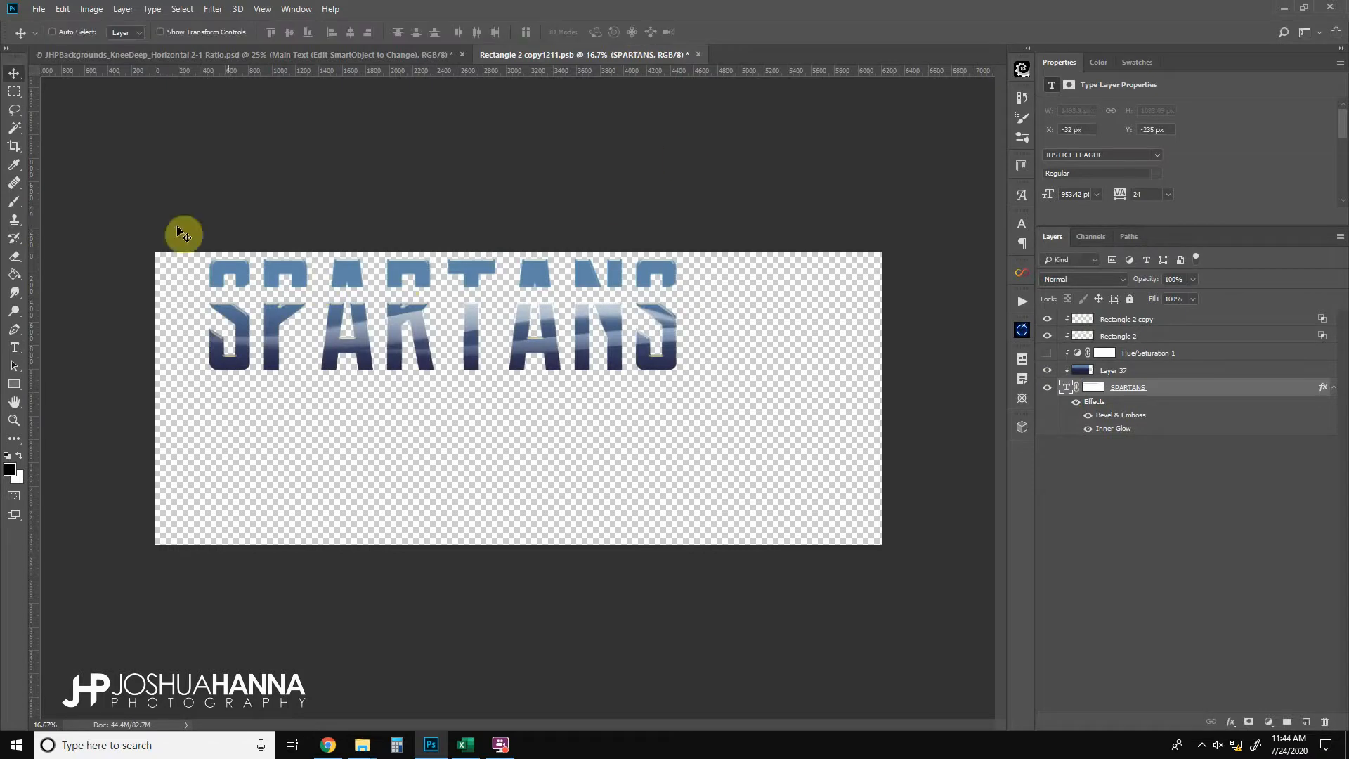
click(699, 54)
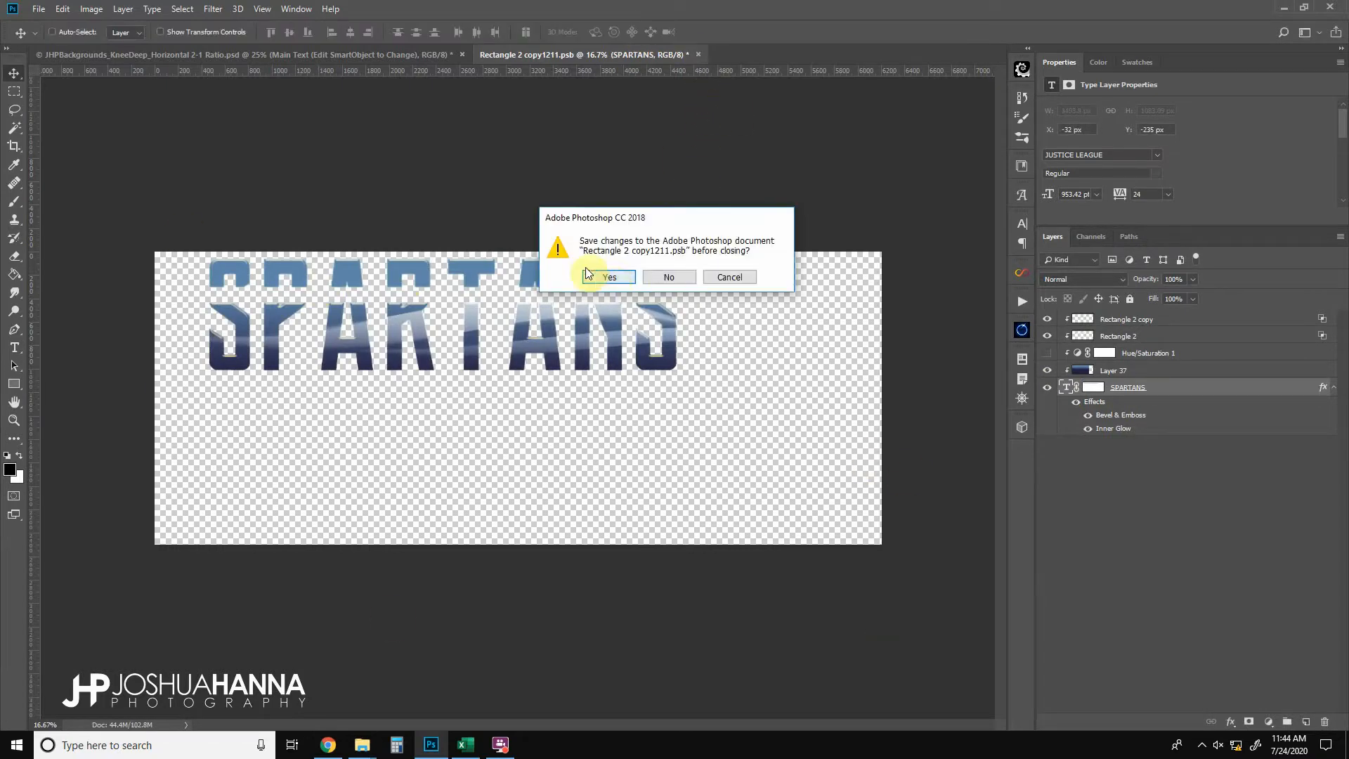
click(608, 278)
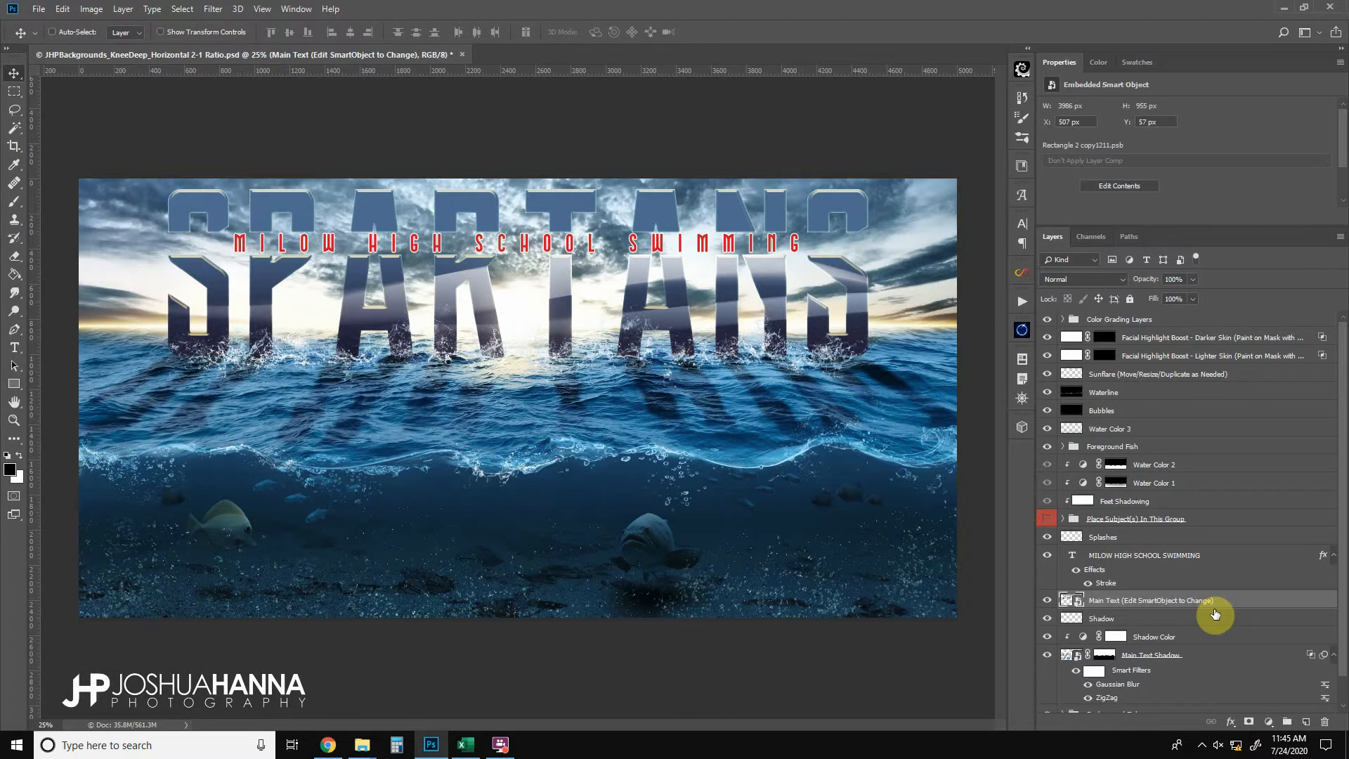
- Examine the Background Fish group by toggling its individual fish layers off and back on
scroll(1164, 570, down, 1)
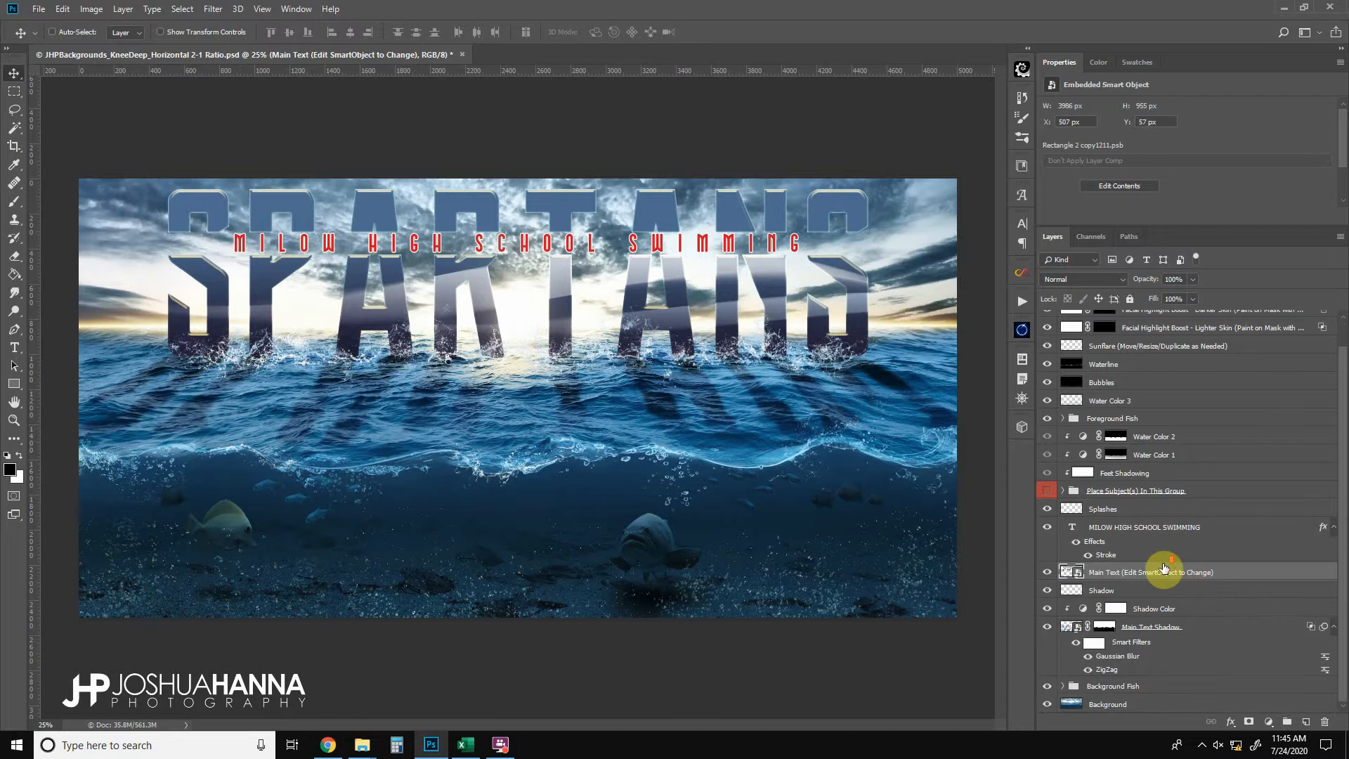
click(1049, 686)
click(1062, 685)
drag(1049, 624, 1046, 666)
click(1047, 670)
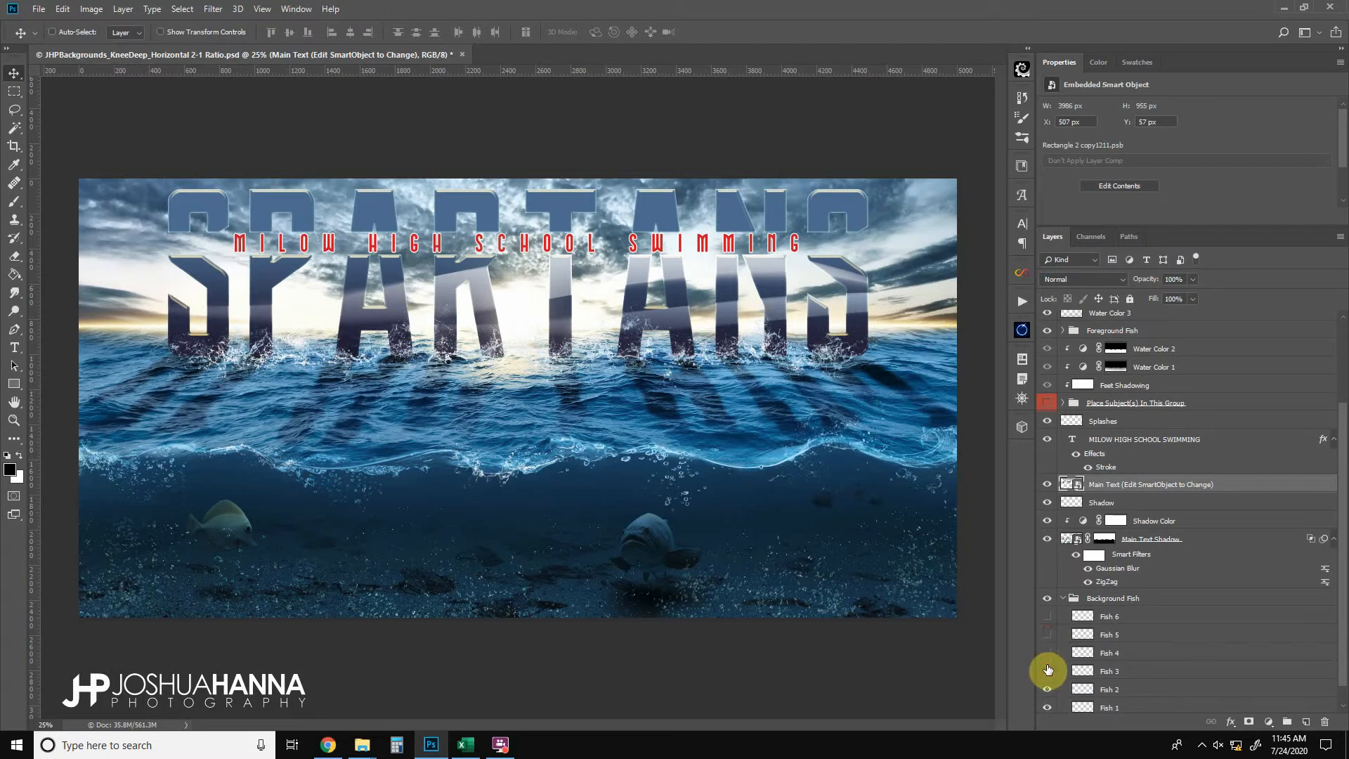
click(1046, 653)
click(1046, 639)
click(1047, 619)
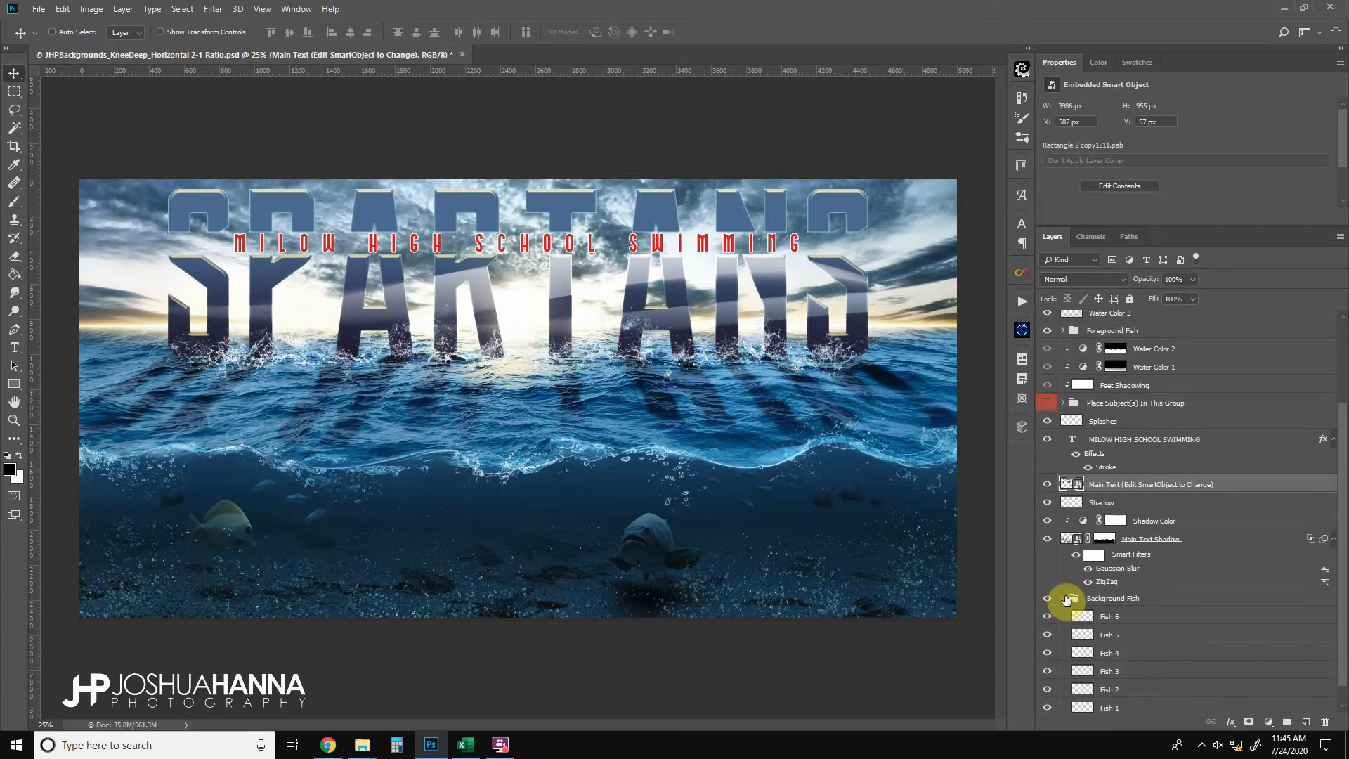
click(1064, 598)
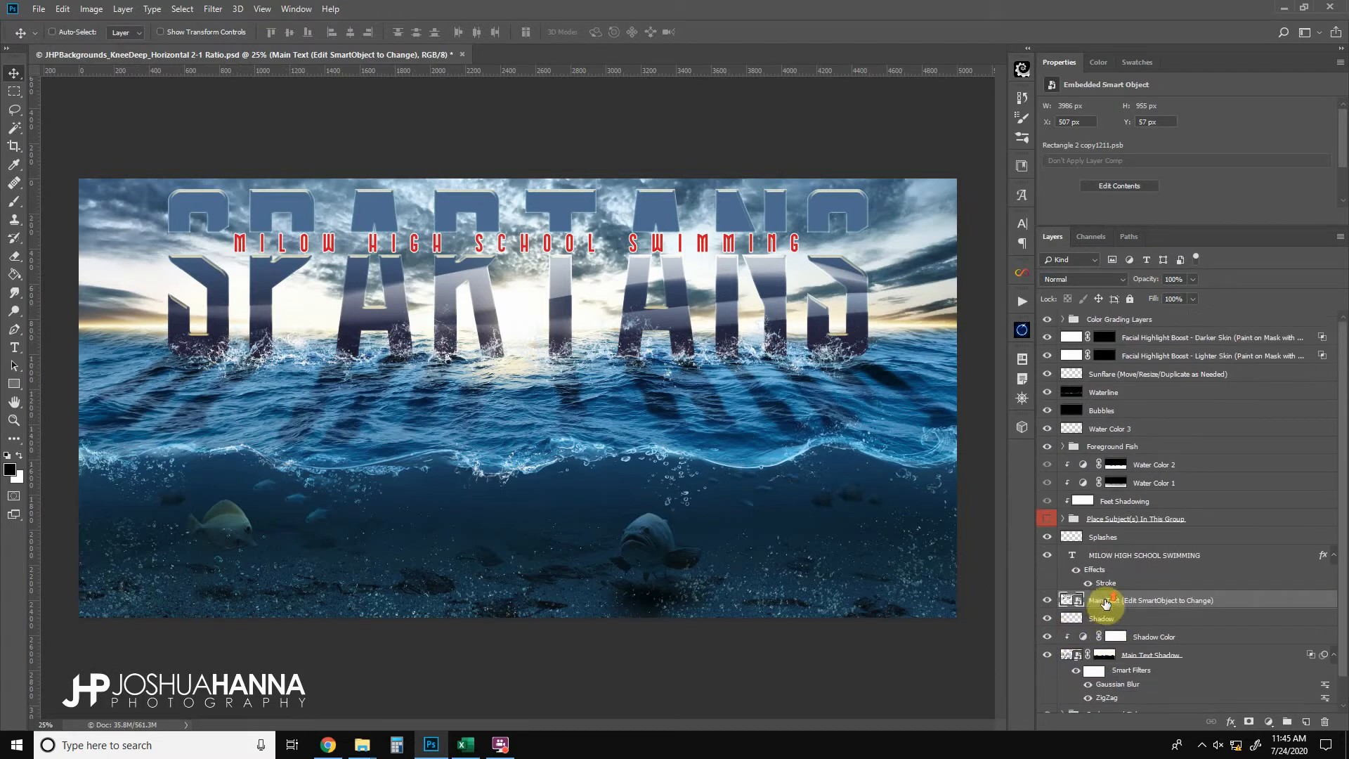
- Show the Place Subject(s) In This Group layers and toggle the Foreground Fish group off and on to compare
click(1047, 446)
click(1047, 446)
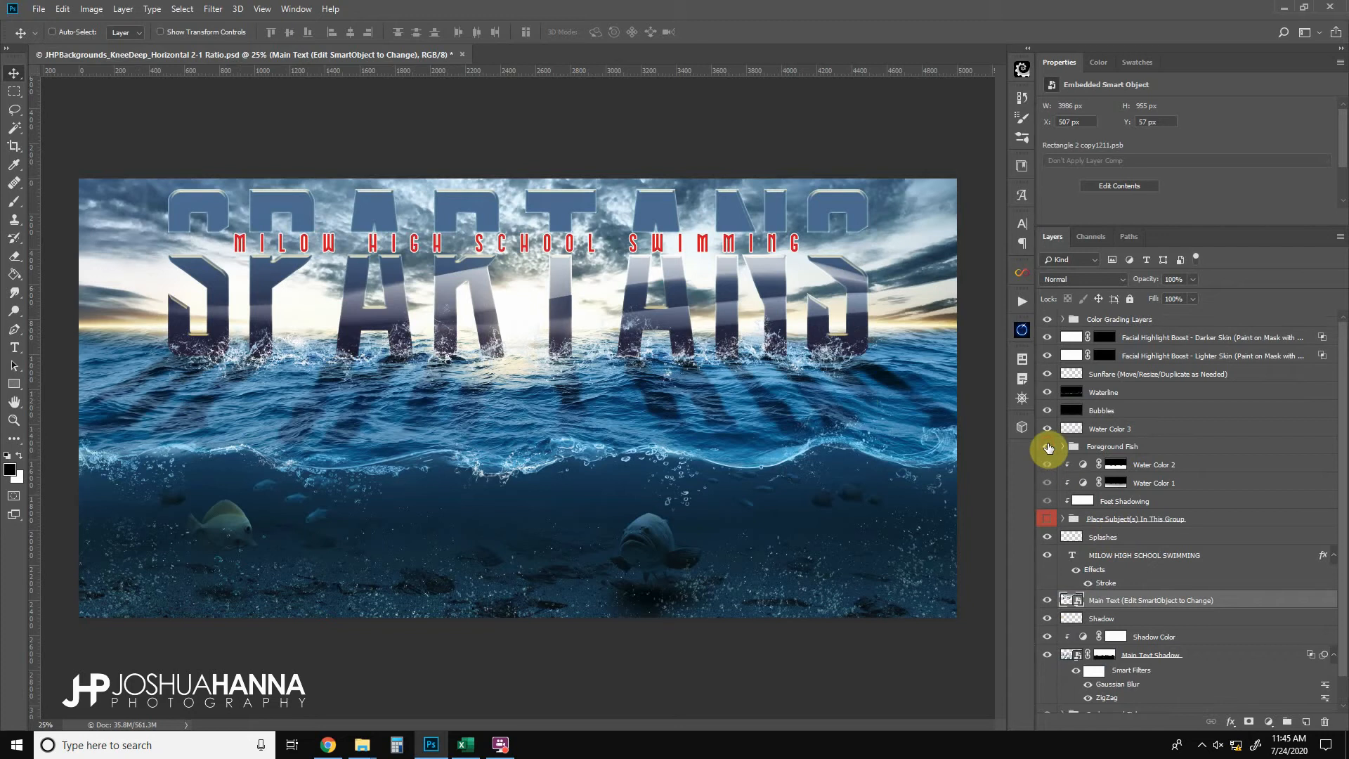
drag(1047, 465, 1045, 520)
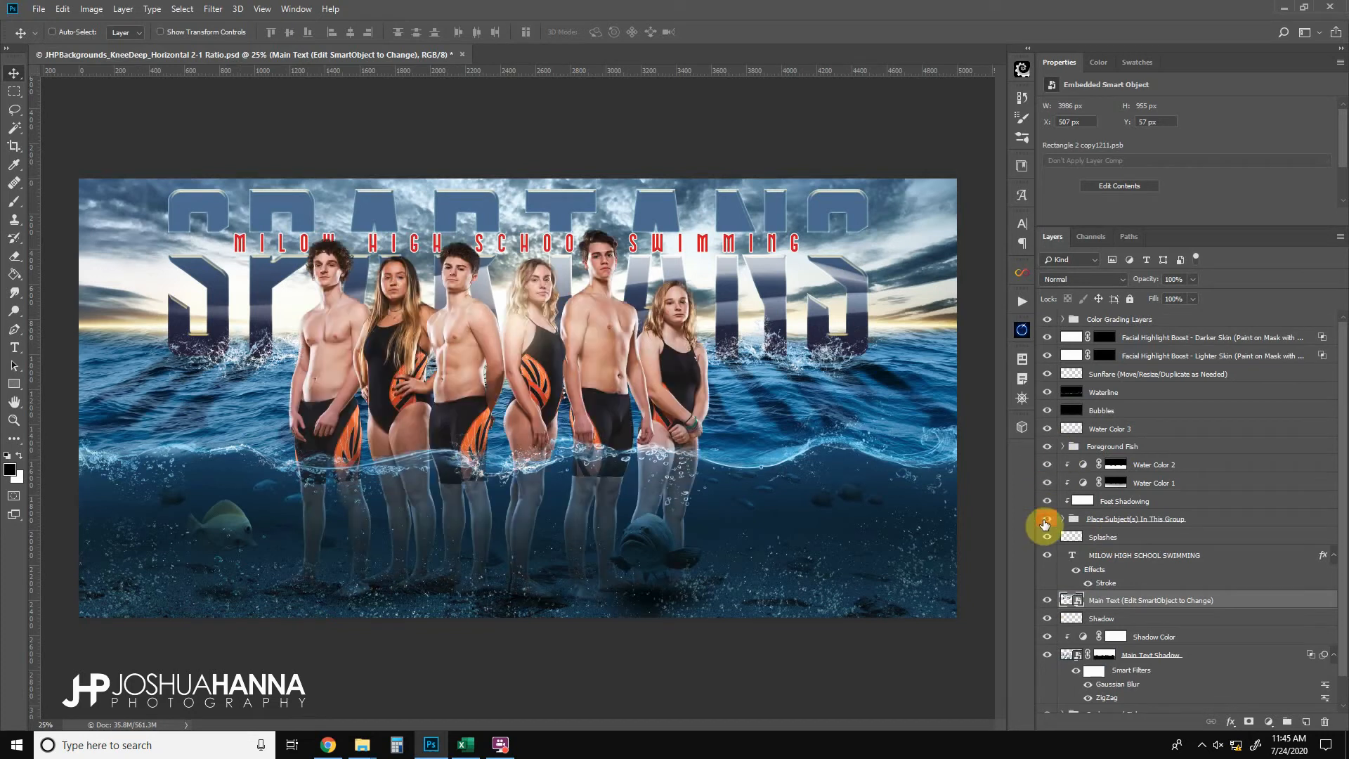
click(1047, 446)
click(1047, 446)
- Move Fish 1 of the Foreground Fish group in front of the swimmers' legs, to about X 1512 px and Y 1831 px
click(1063, 447)
click(1117, 483)
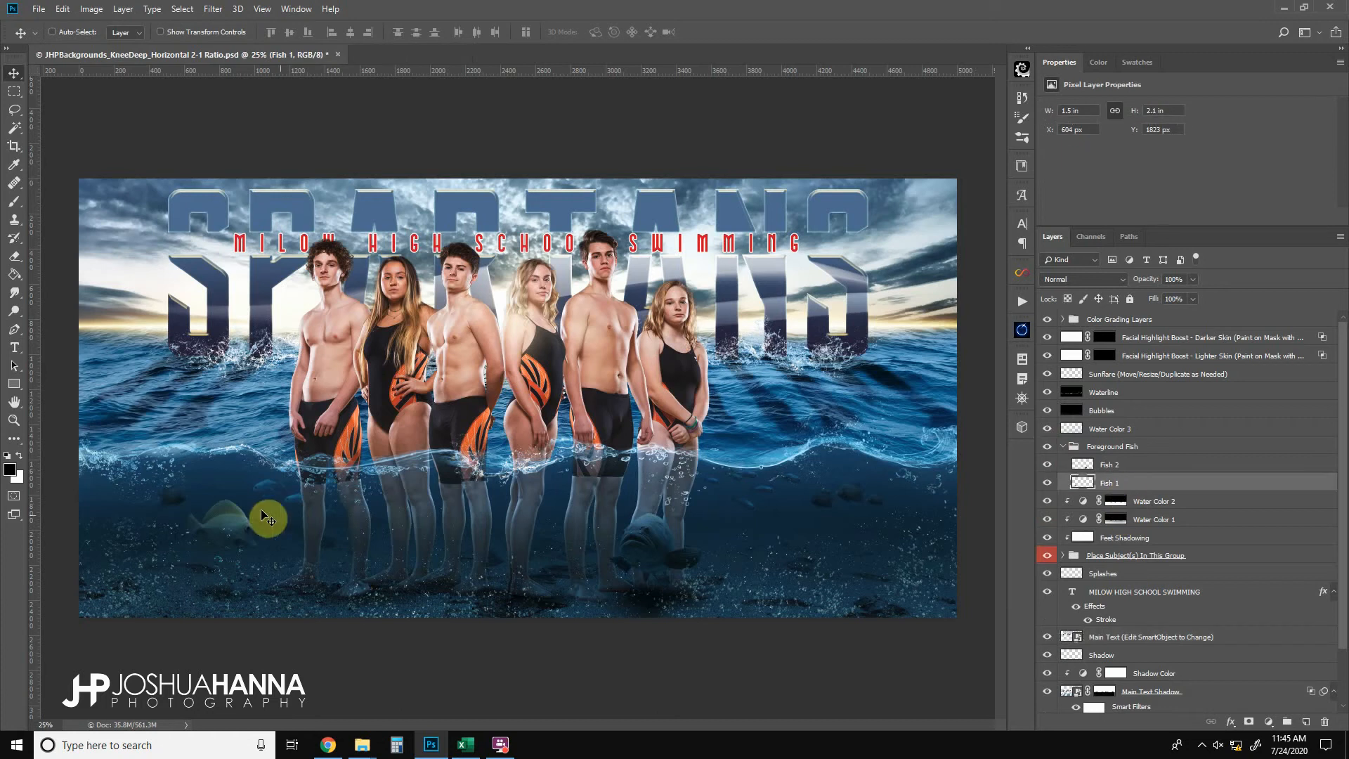
drag(262, 525, 425, 527)
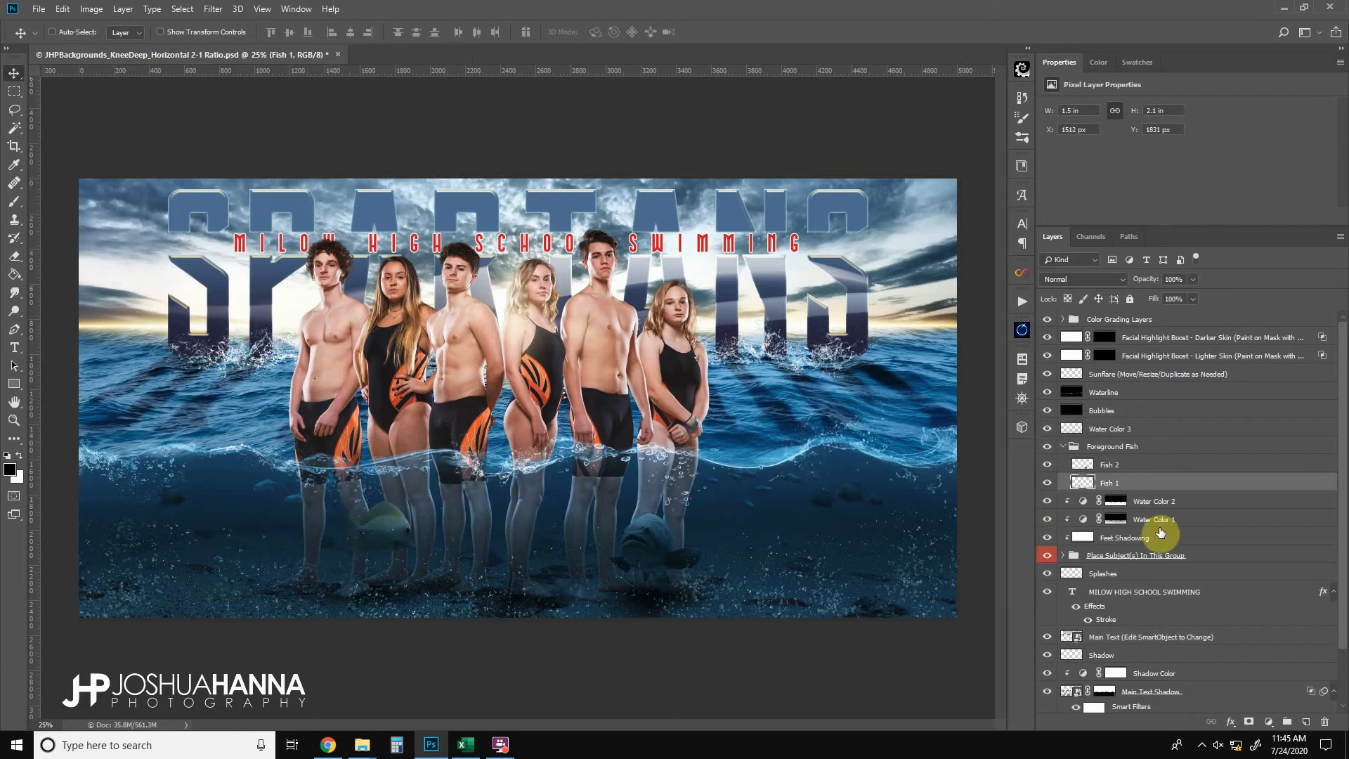
click(1063, 447)
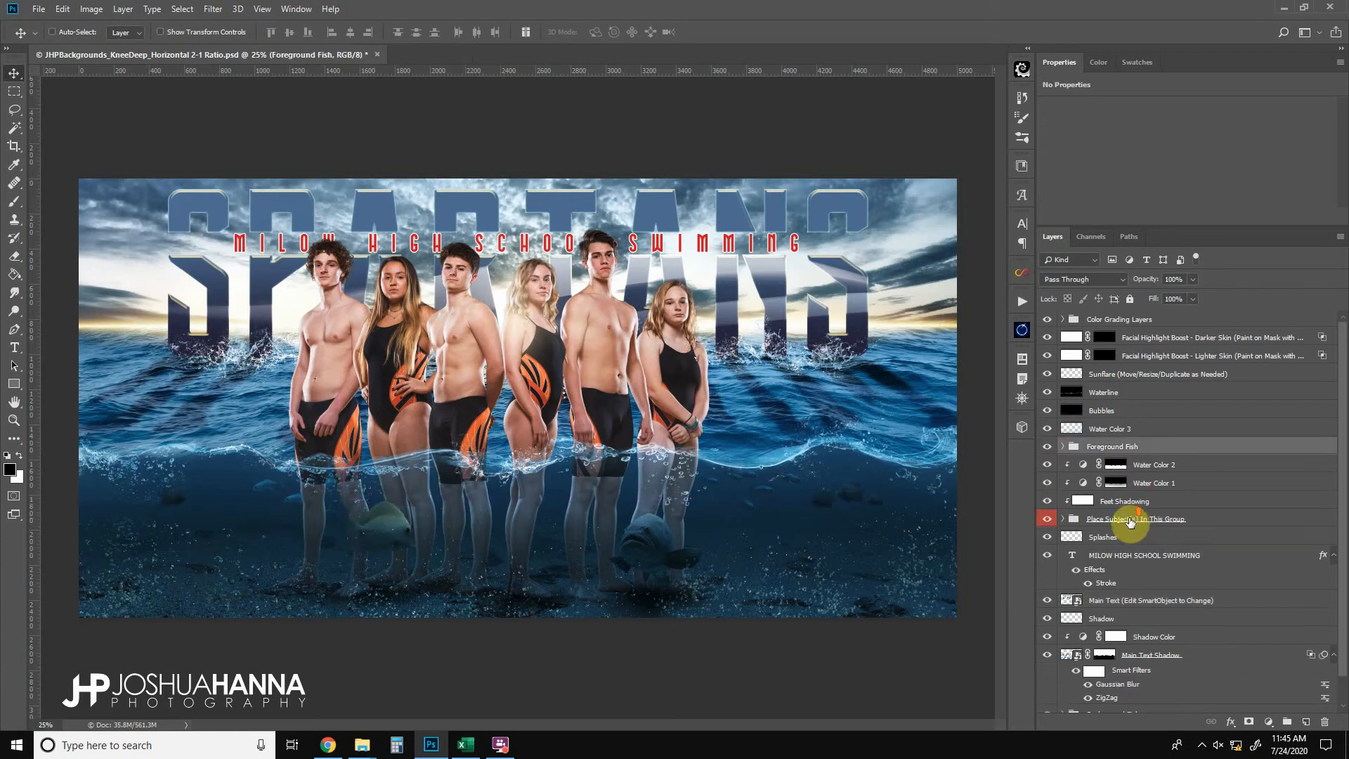